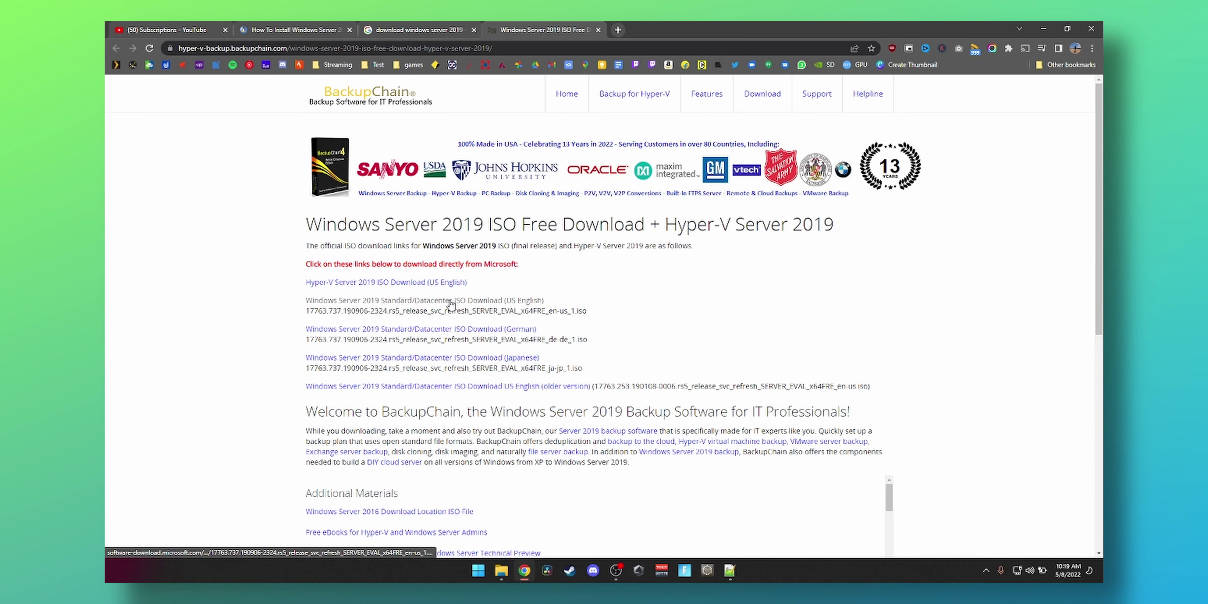
Download the US English Windows Server 2019 Standard/Datacenter ISO (4.93 GB) from BackupChain.
click(528, 305)
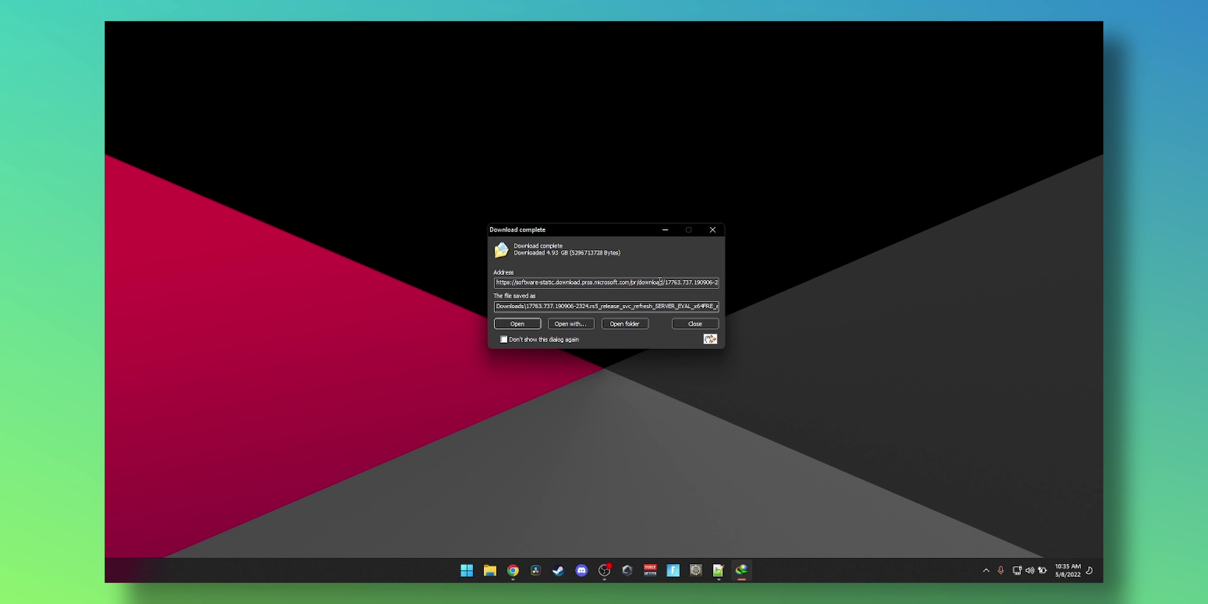
Open rufus.ie in a new Chrome tab and scroll to the Rufus 3.18 download links.
click(680, 324)
click(524, 570)
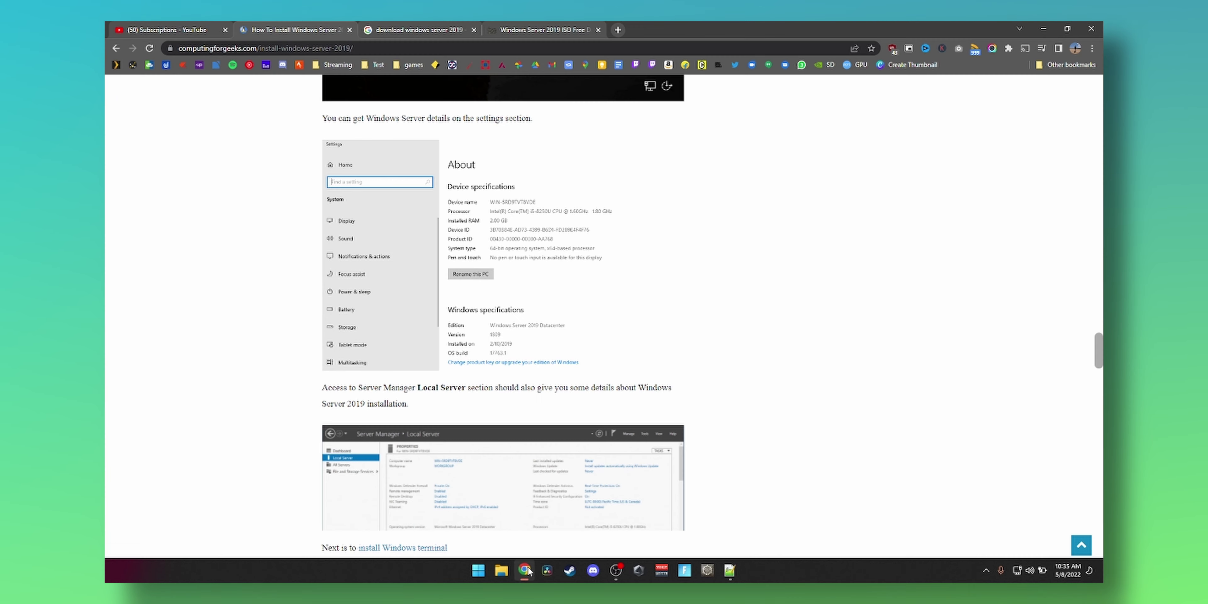
key(ctrl+t)
text(rufus.ie)
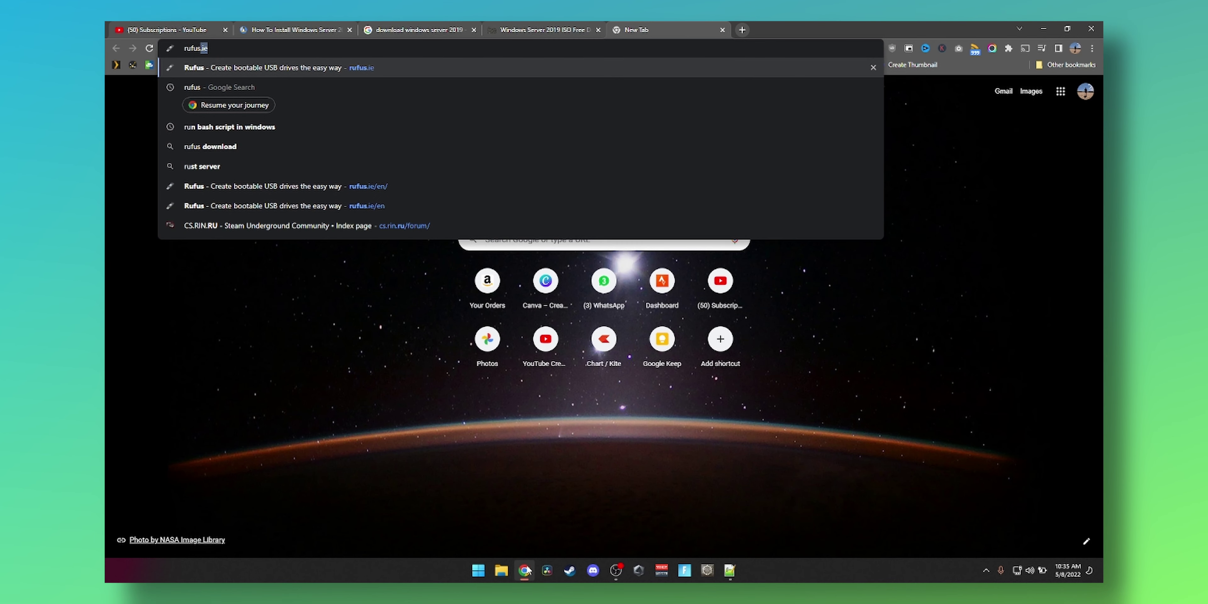
key(Return)
scroll(391, 485, down, 5)
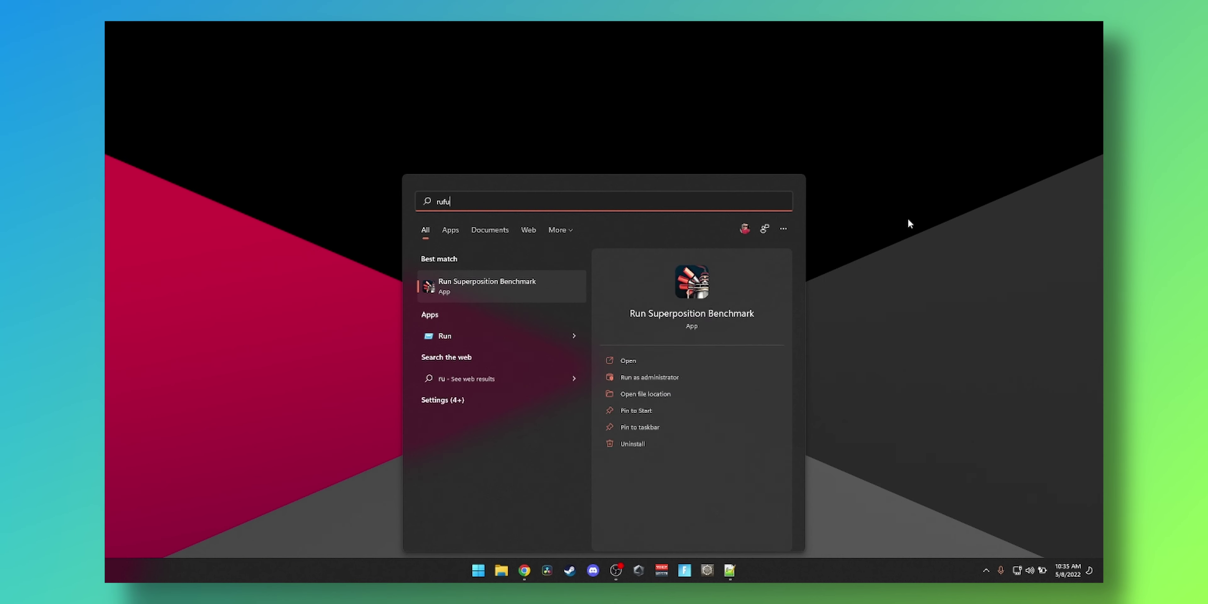
Launch Rufus 3.18 and load the Windows Server 2019 evaluation ISO from Downloads.
text(fus)
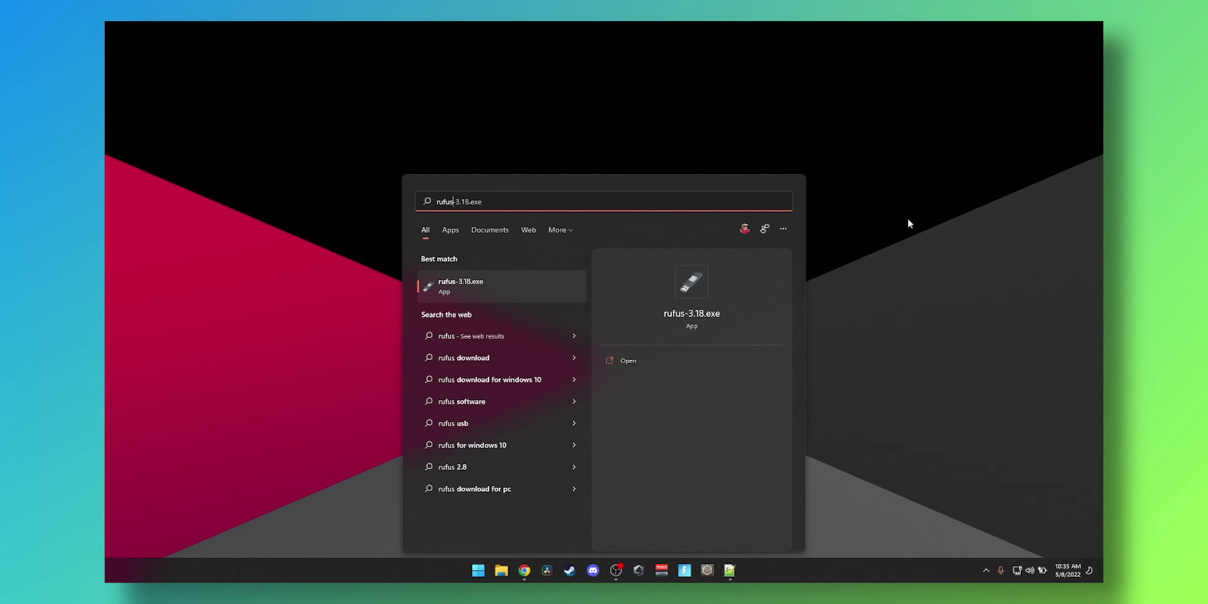
key(Return)
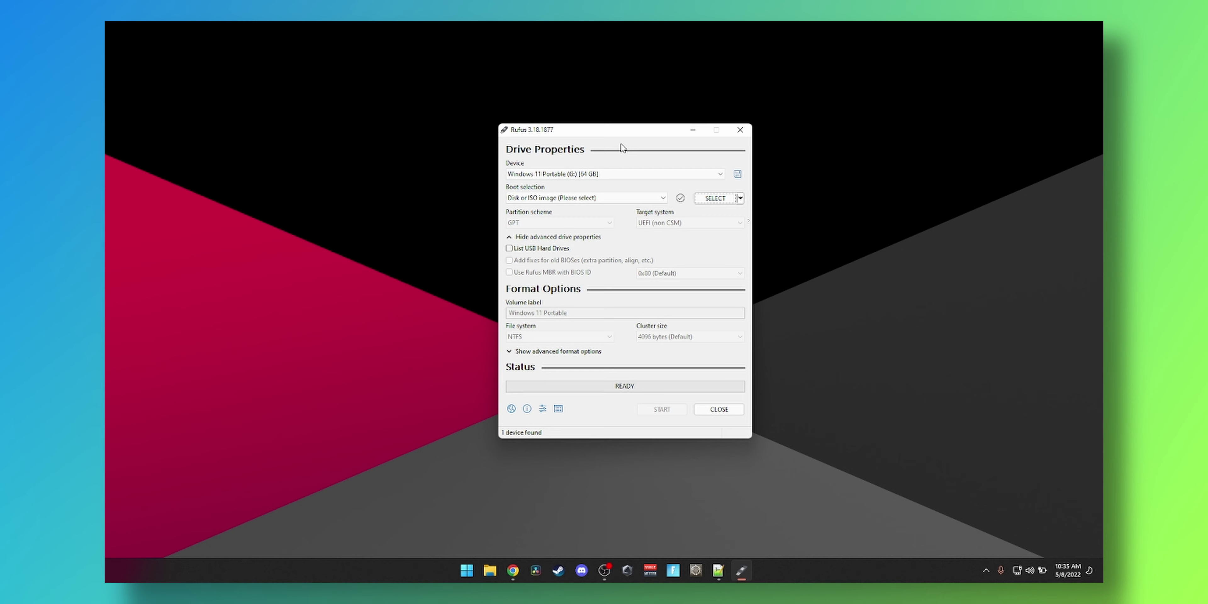
drag(577, 155, 561, 161)
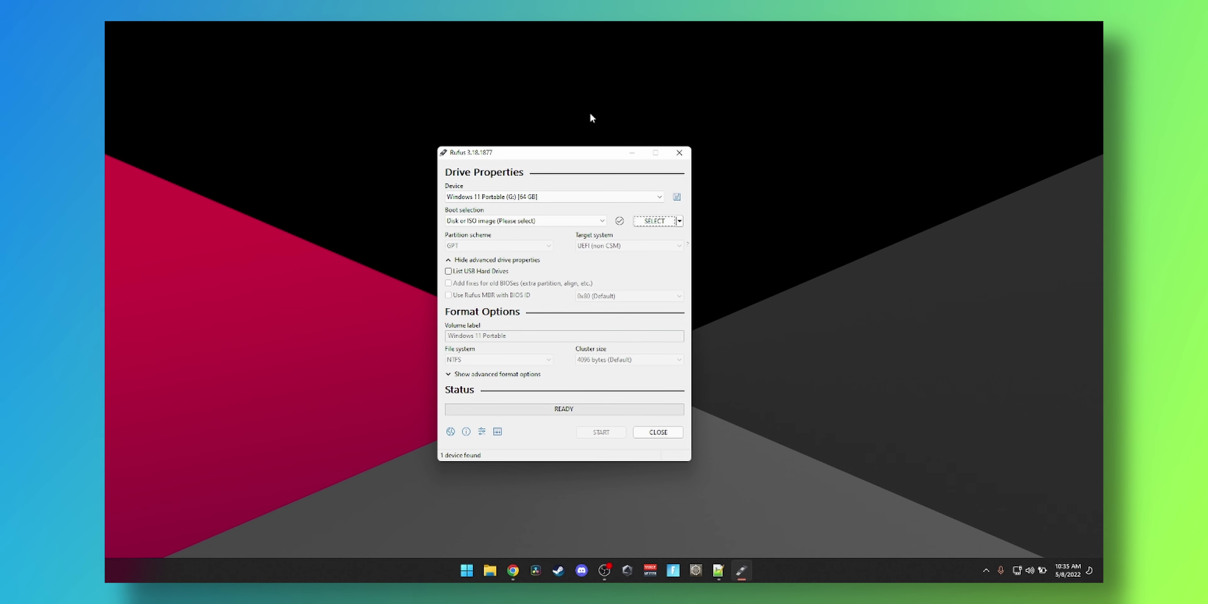
click(653, 221)
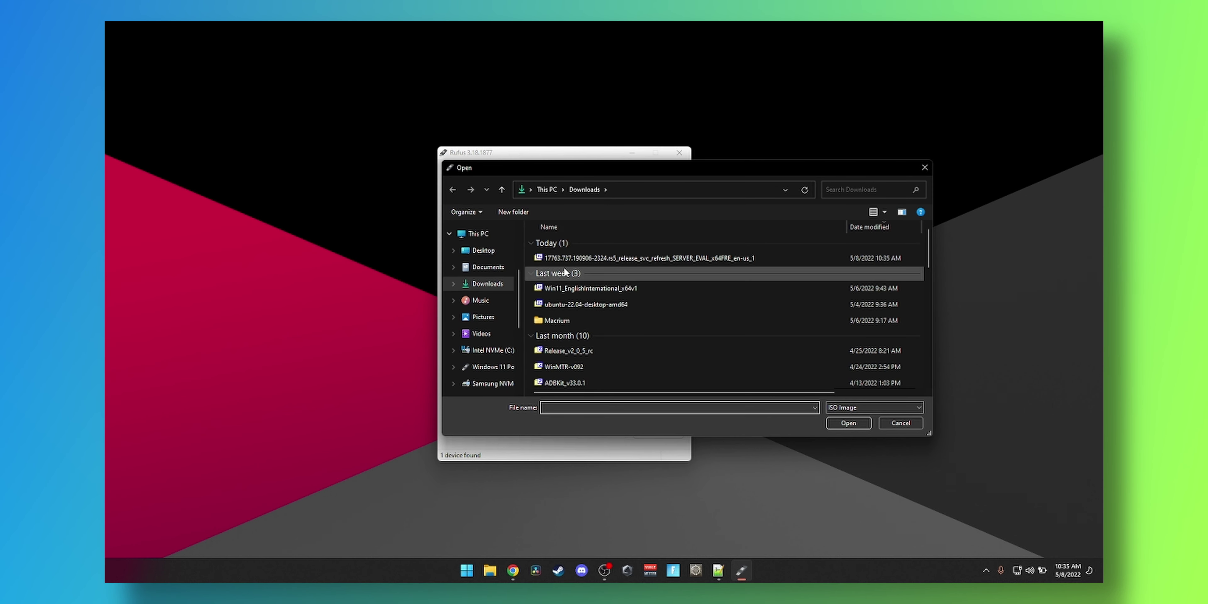
click(565, 258)
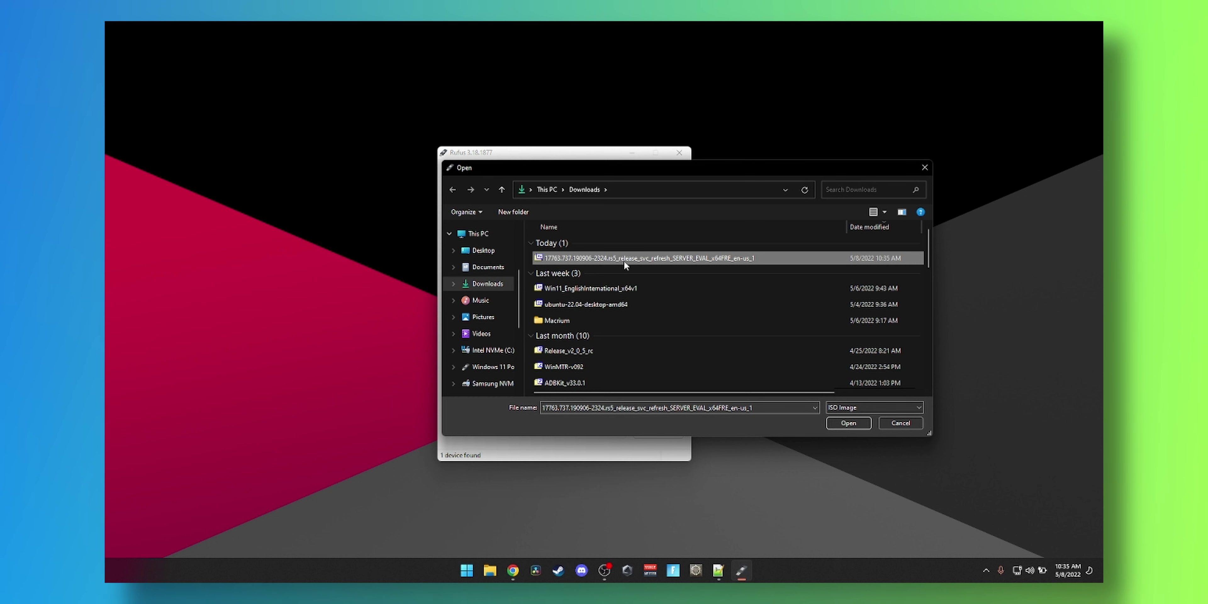
double_click(659, 258)
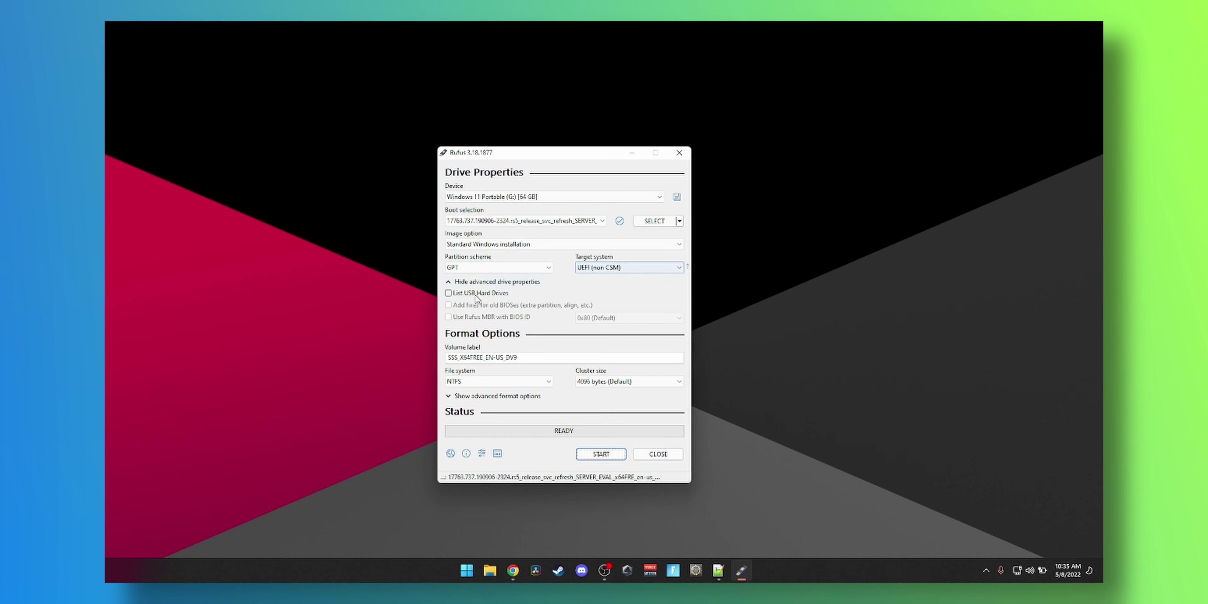
Write the ISO to the 64 GB Windows 11 Portable drive as a Standard Windows installation.
click(504, 199)
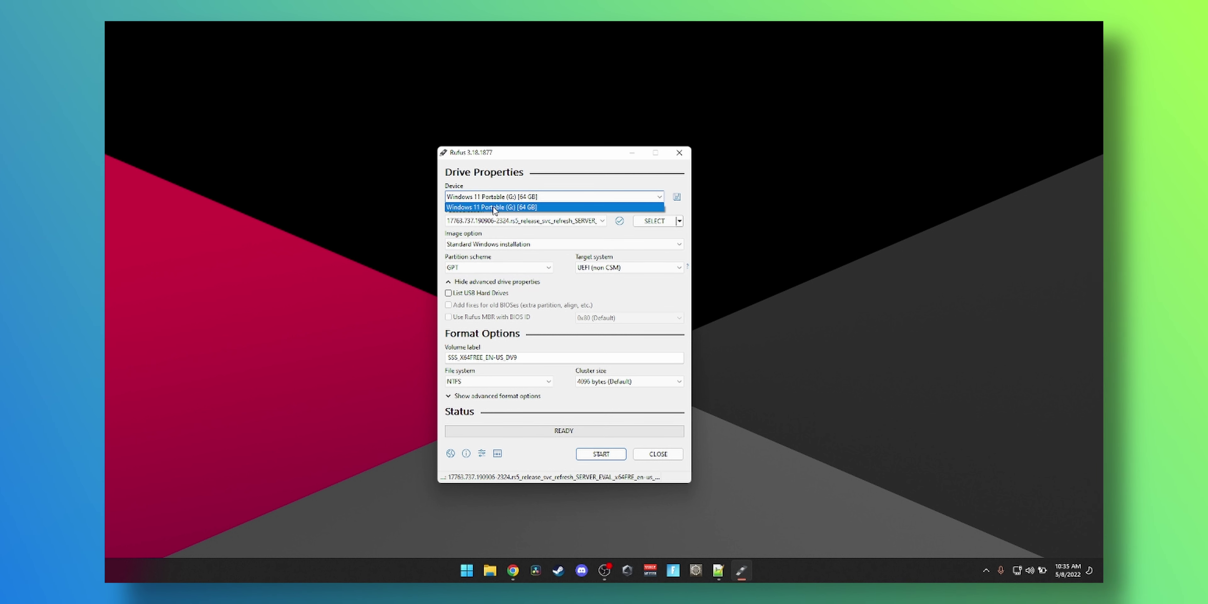
click(493, 207)
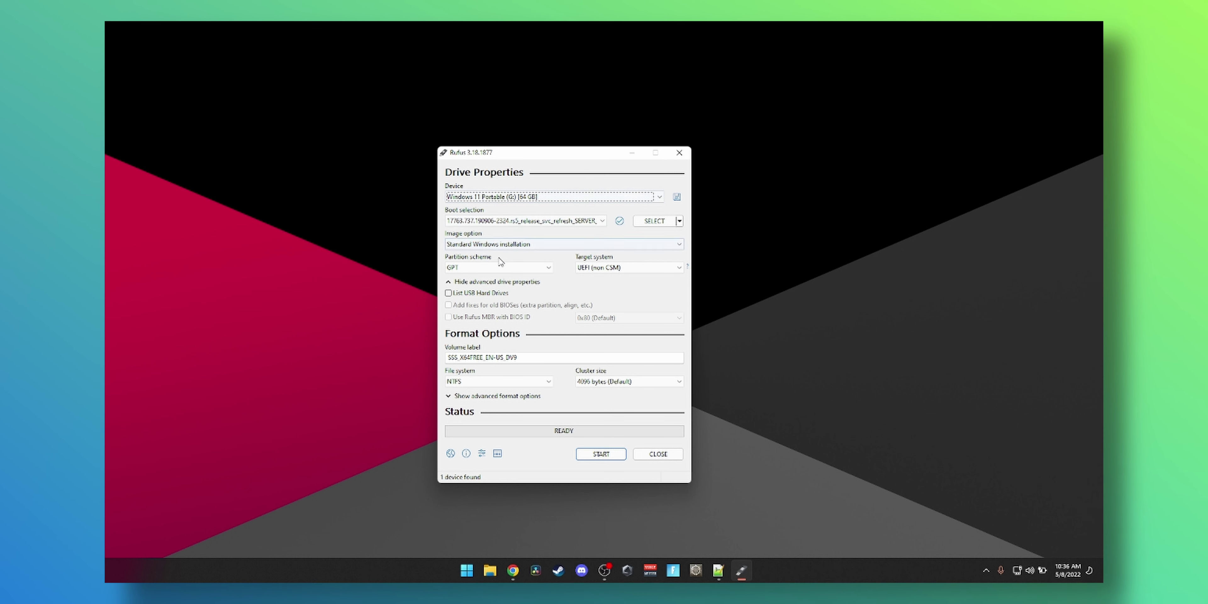
click(502, 245)
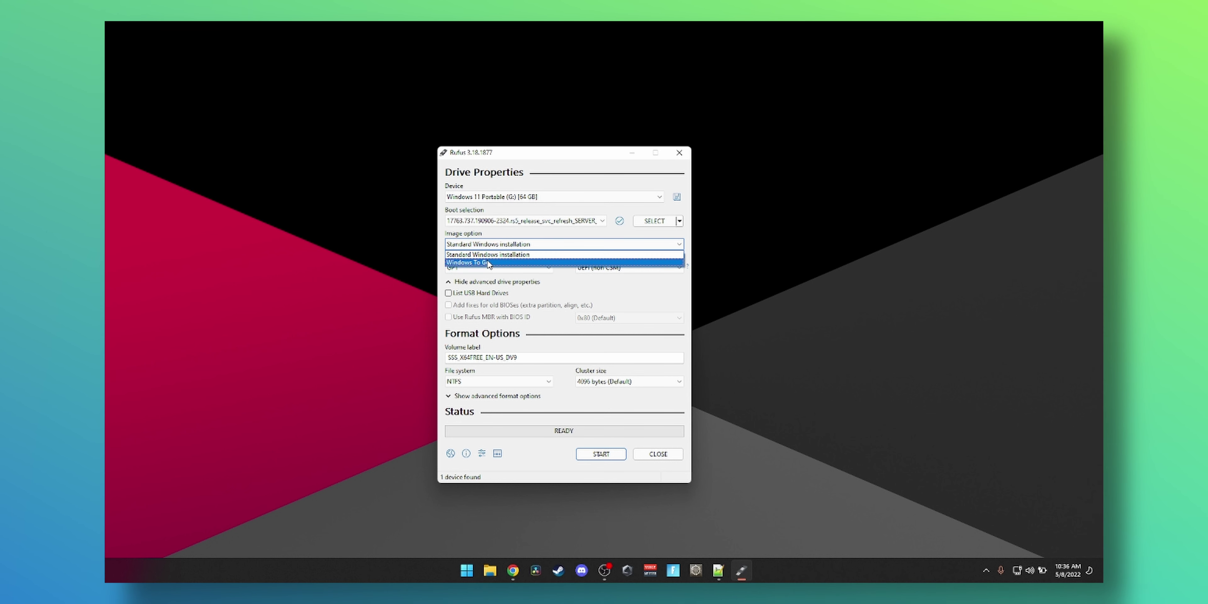
click(485, 244)
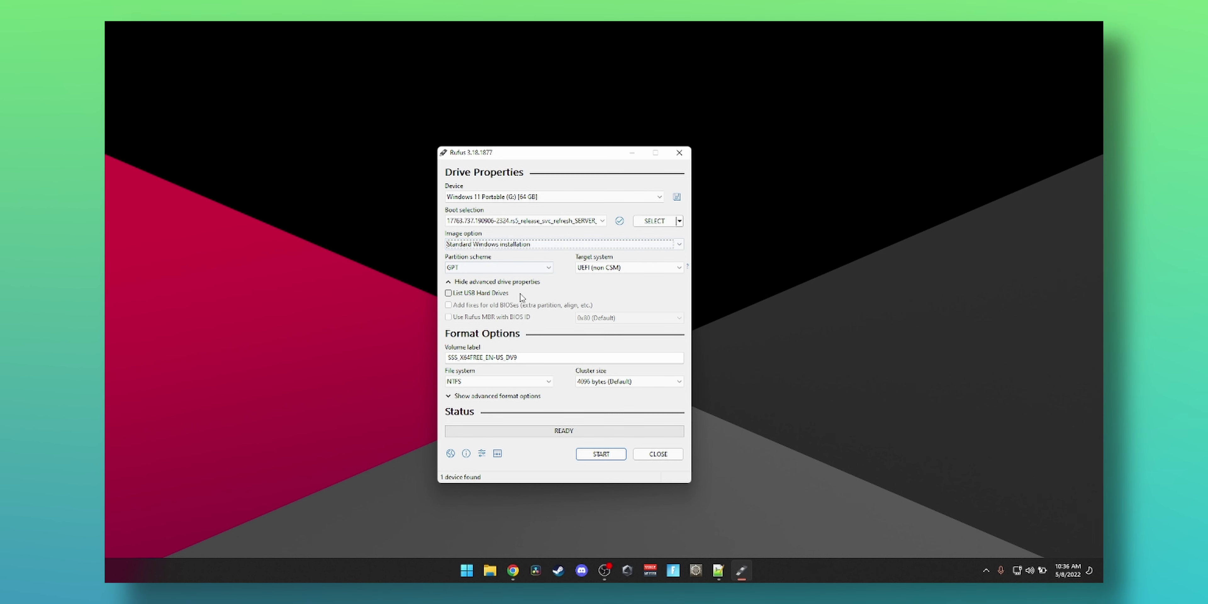
drag(518, 358, 493, 358)
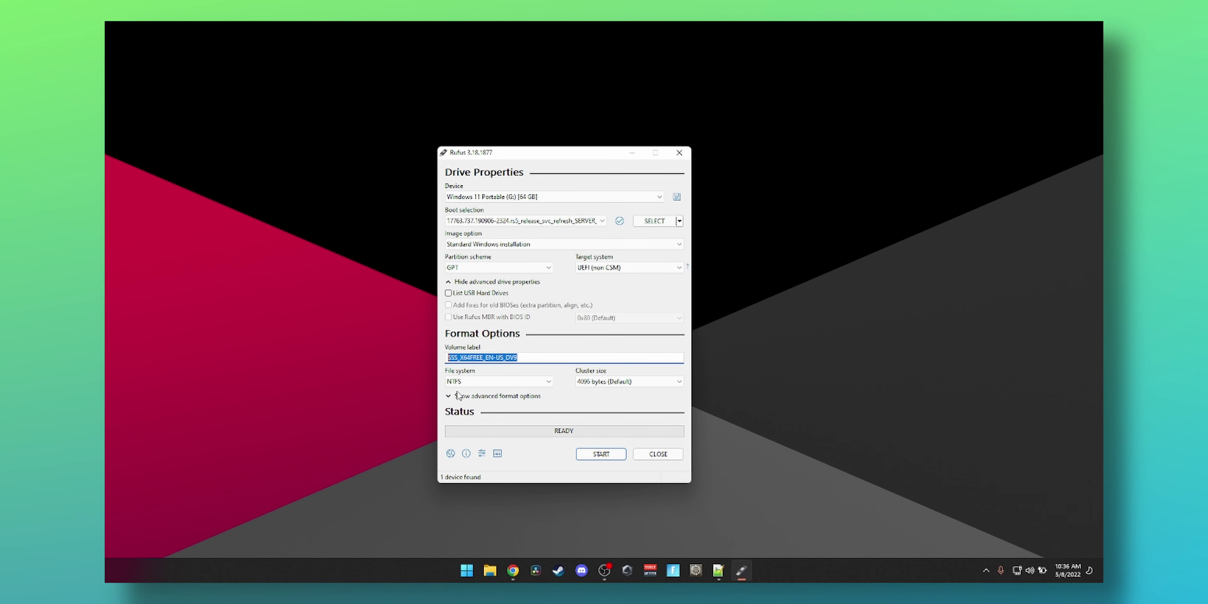
click(596, 454)
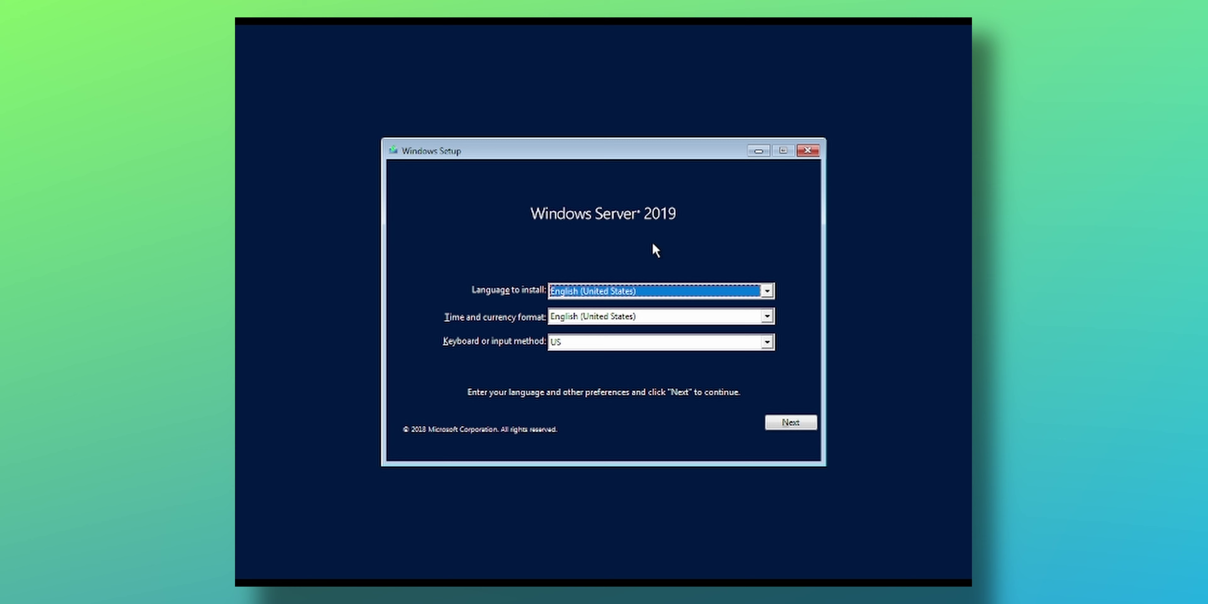
Keep the default language, start the install, and pick Datacenter Evaluation (Desktop Experience).
click(791, 422)
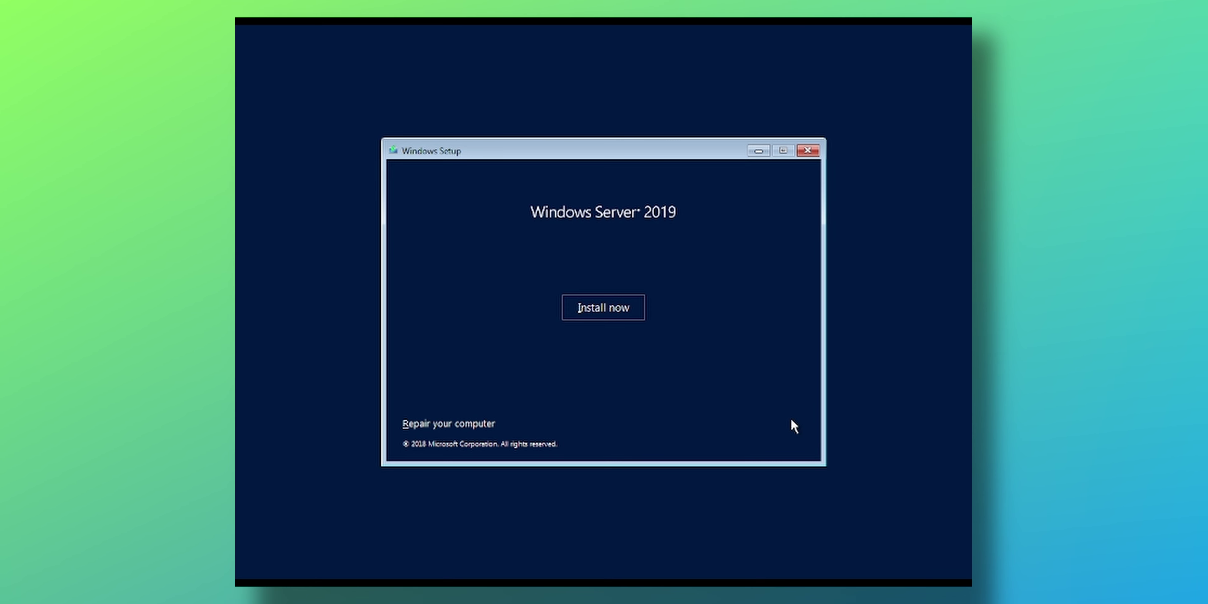
click(611, 314)
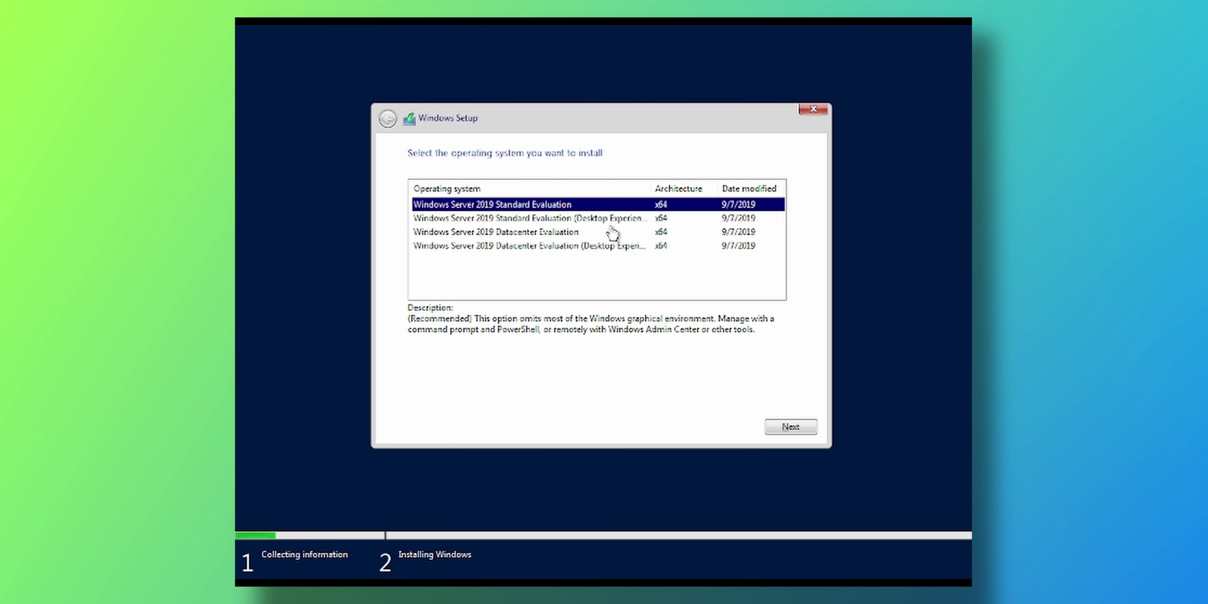
click(539, 221)
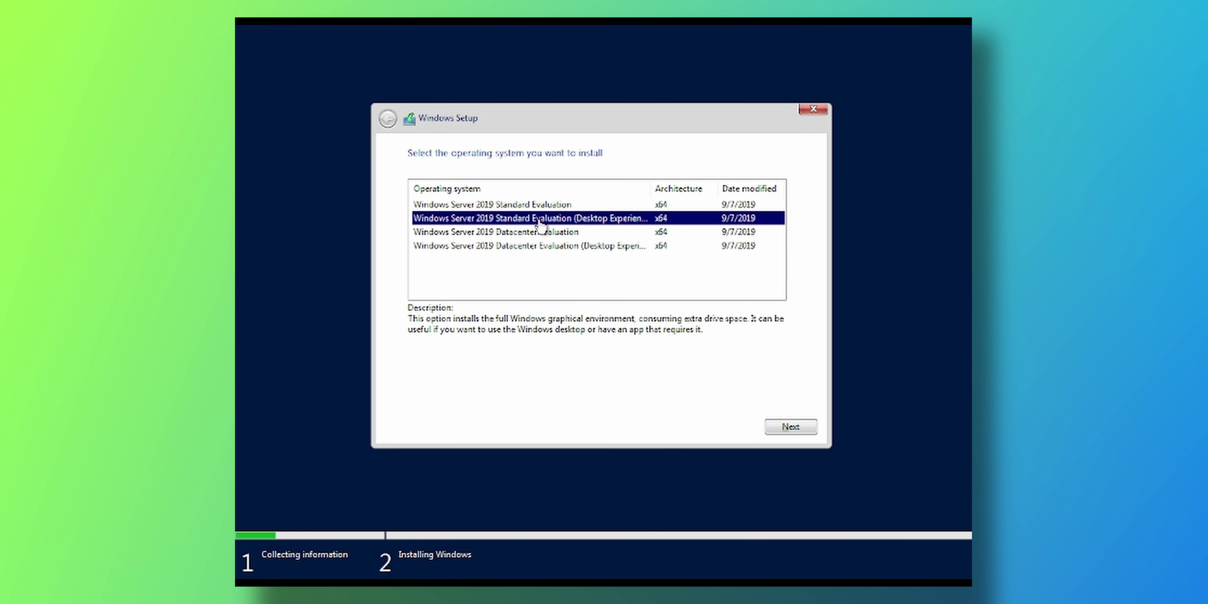
click(528, 245)
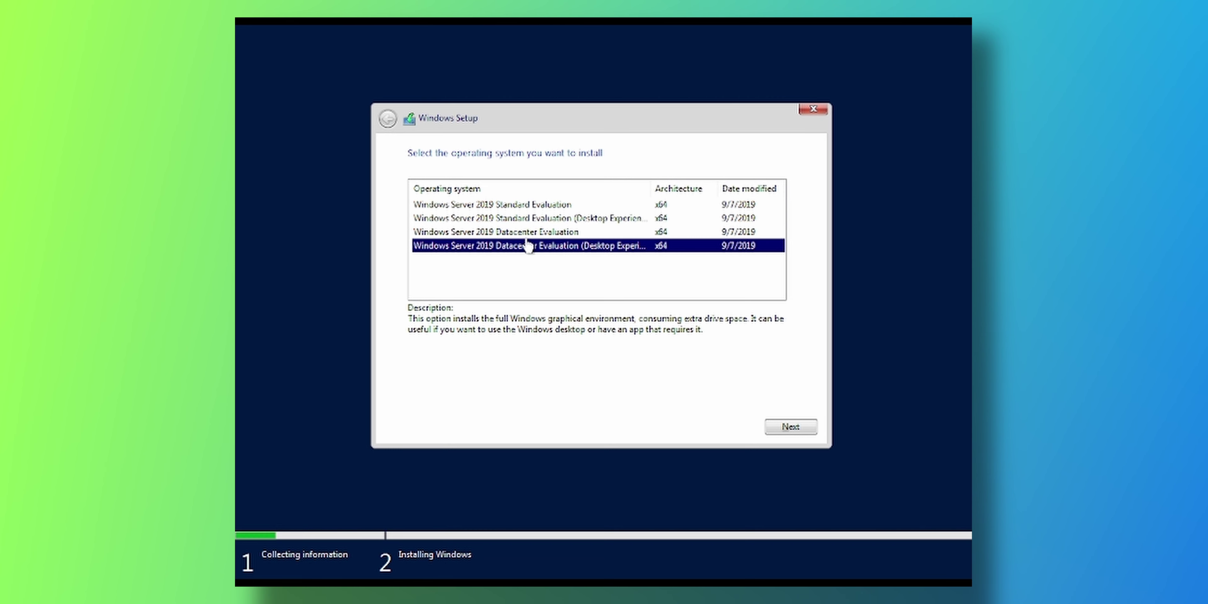
click(525, 219)
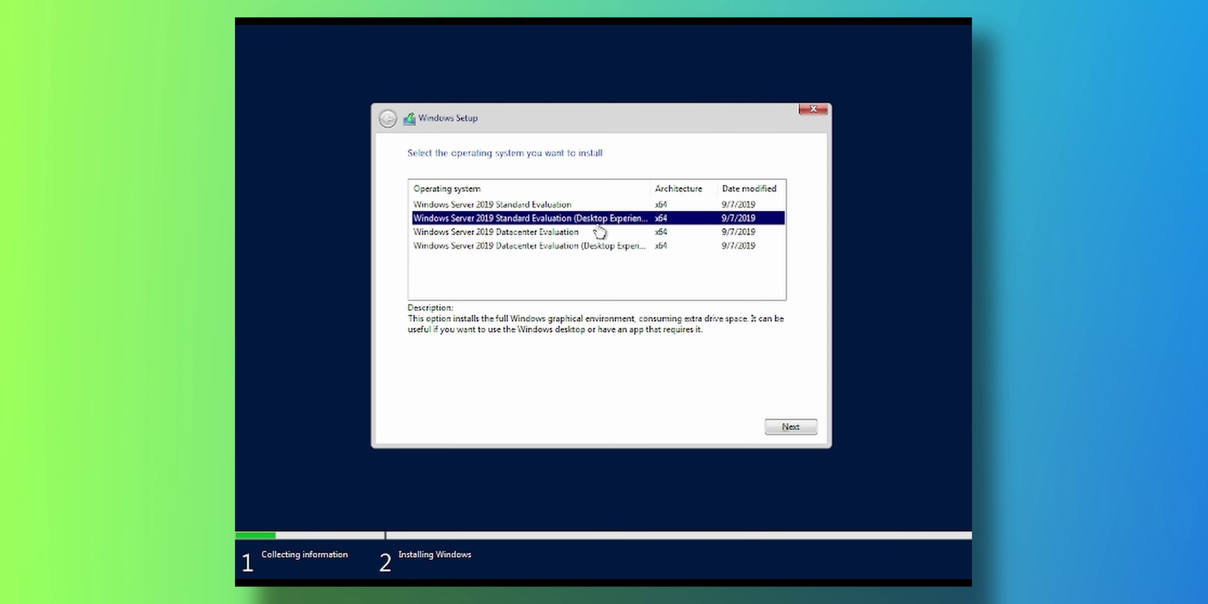
click(600, 247)
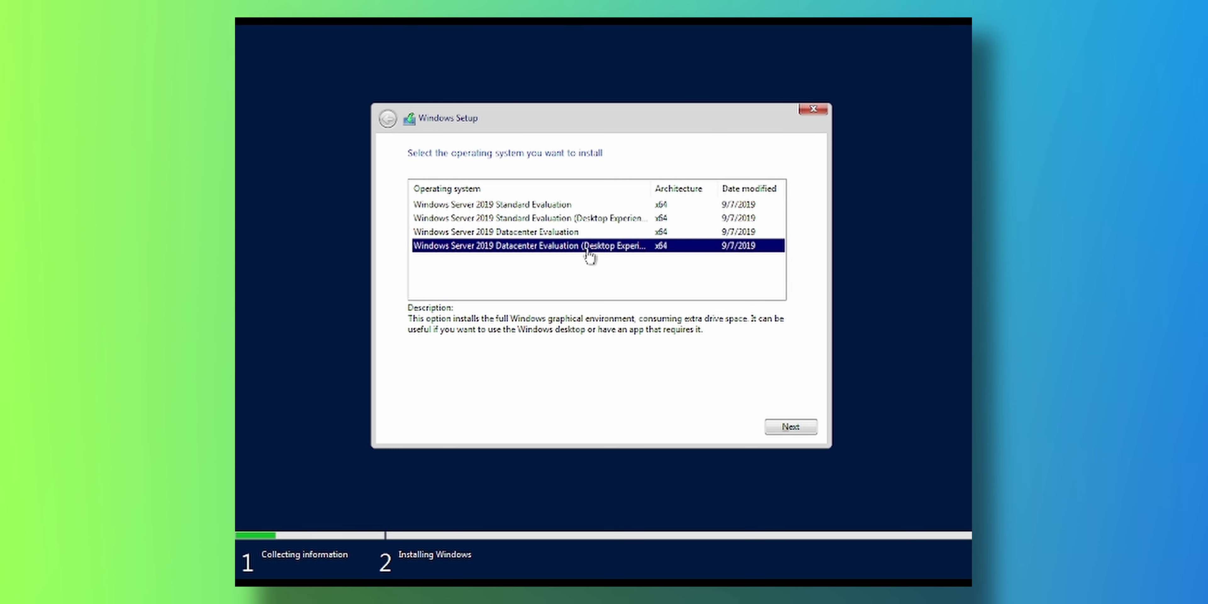
click(775, 425)
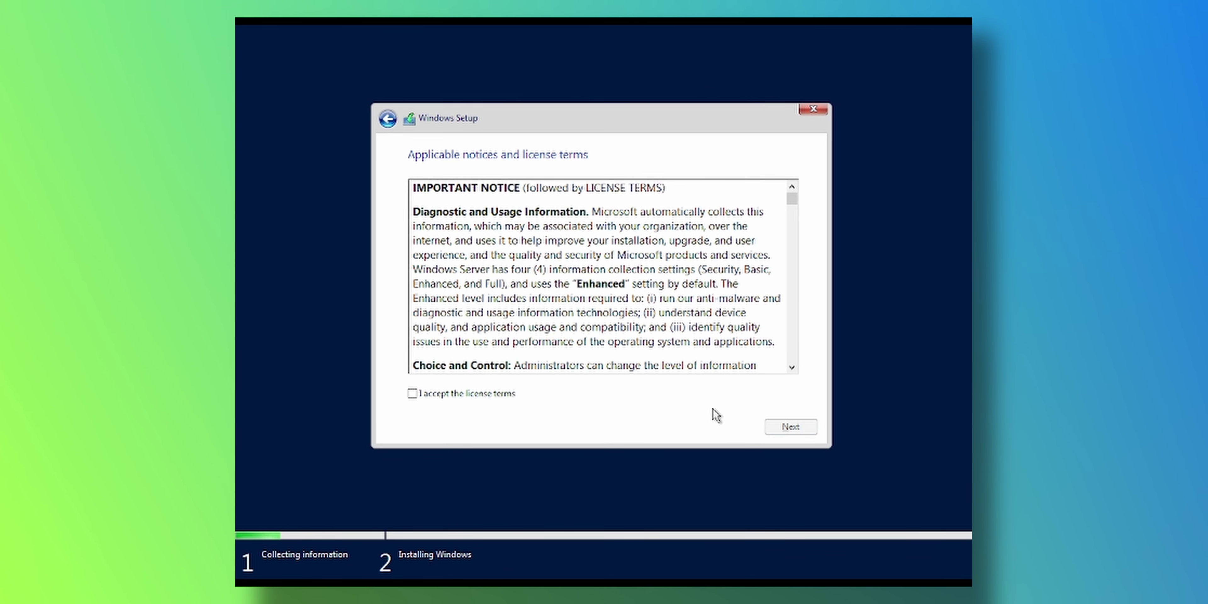
Accept the license and run a Custom install onto Drive 0's 60.0 GB unallocated space.
click(471, 396)
click(773, 430)
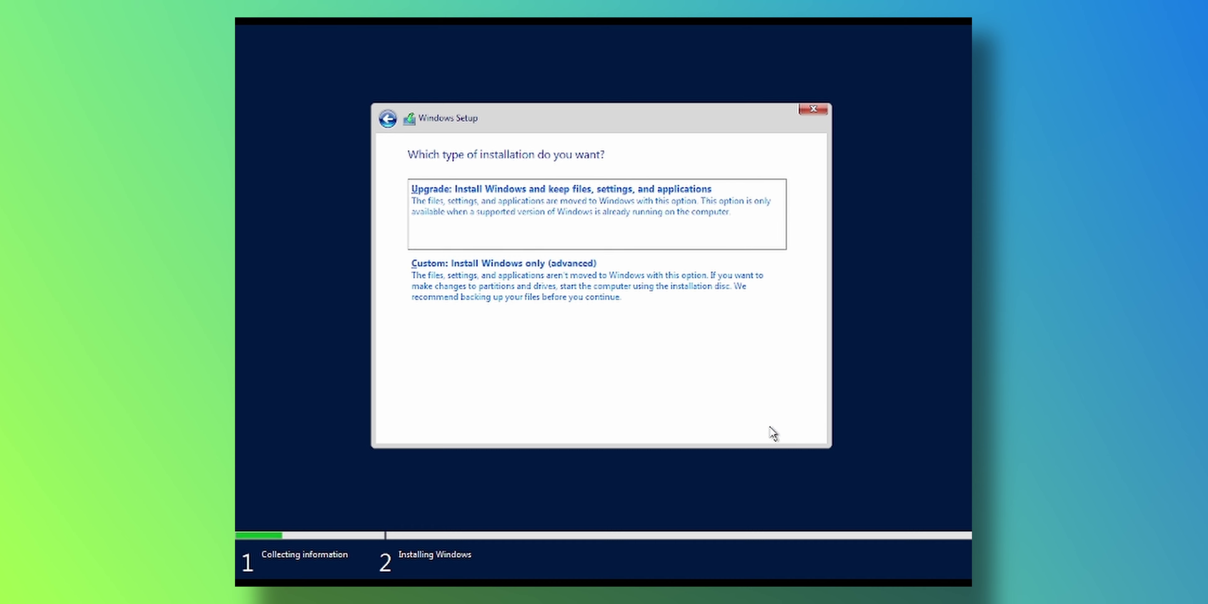
click(597, 296)
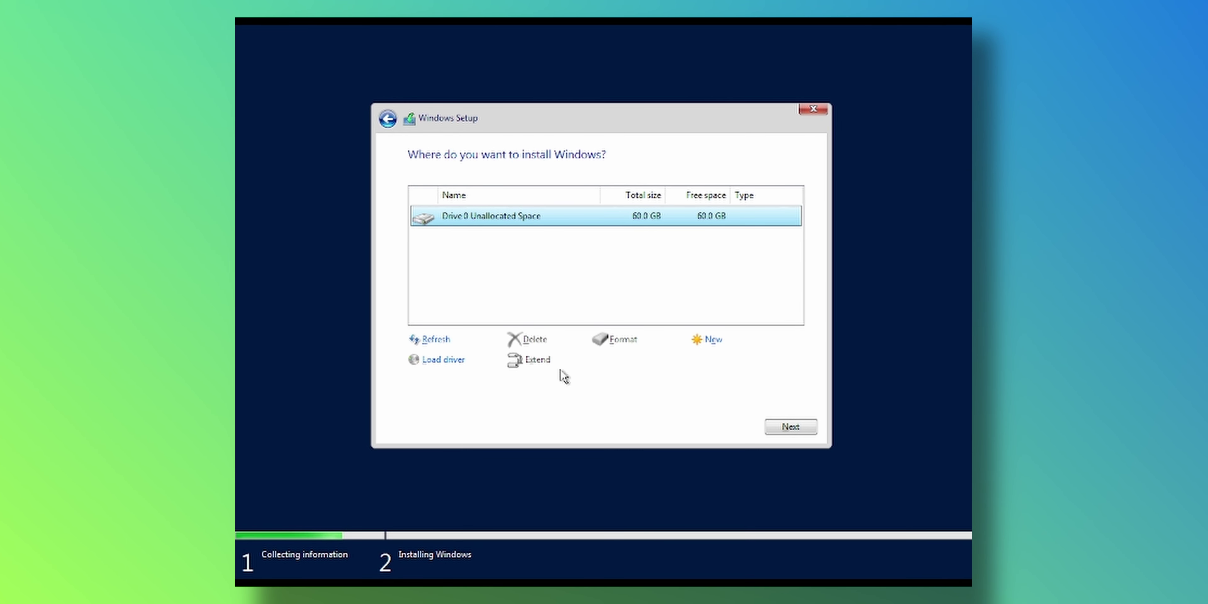
click(797, 434)
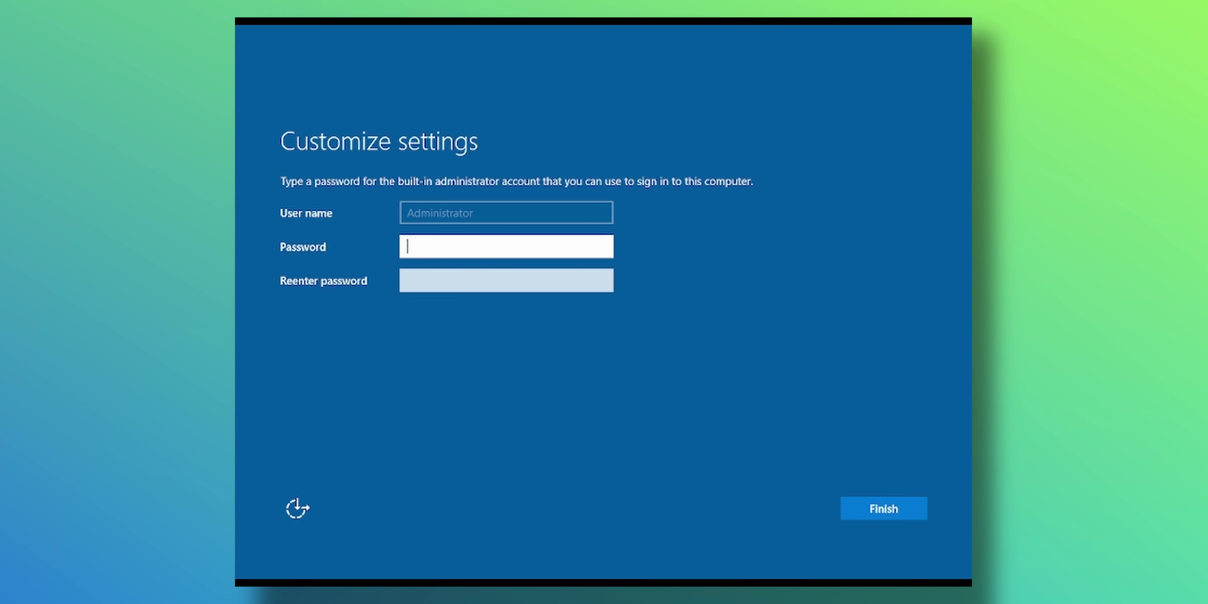
Enter and confirm the built-in Administrator password, then finish setup.
text(******)
key(Tab)
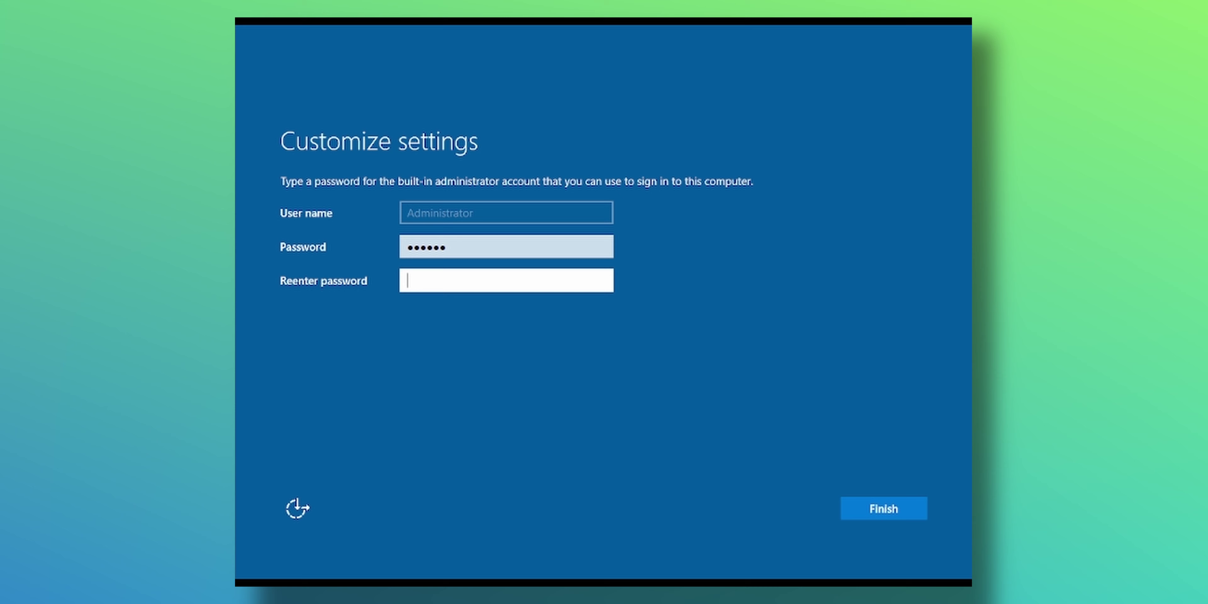
text(****)
key(BackSpace)
key(BackSpace)
key(BackSpace)
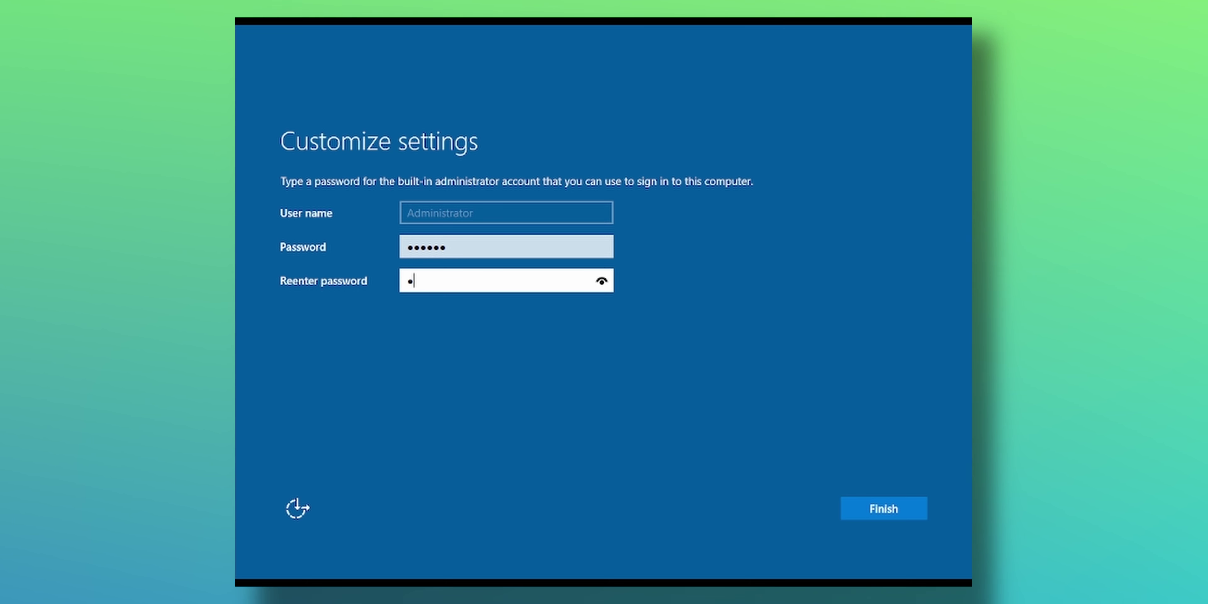
text(*****)
key(Return)
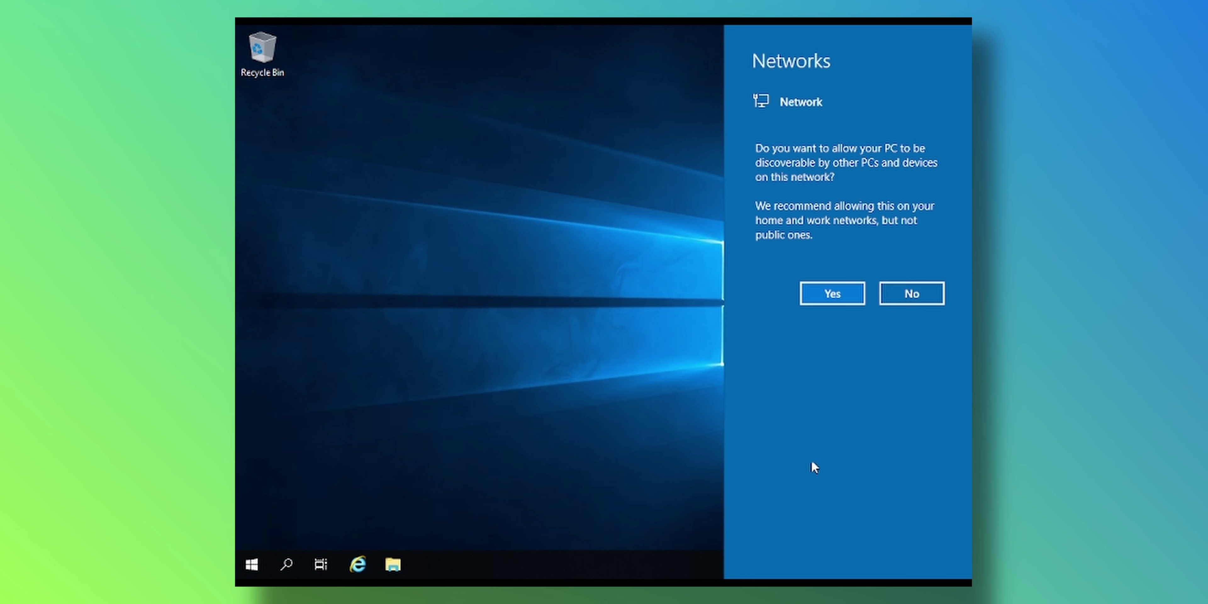
Answer Yes in the Networks panel to make the server discoverable.
click(829, 301)
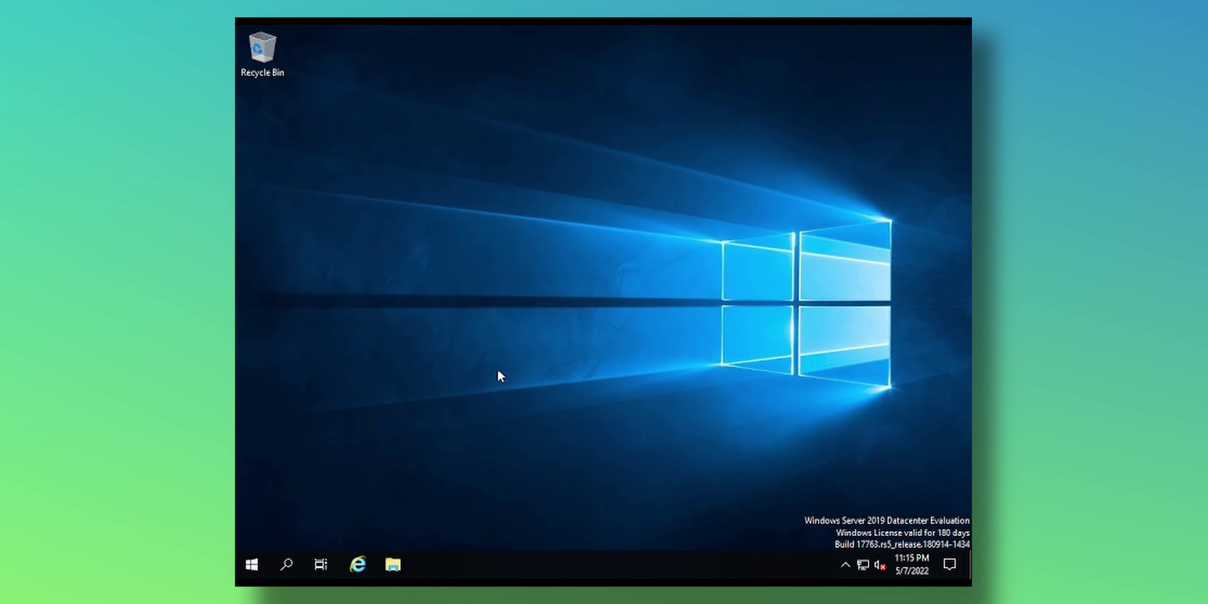
key(super)
click(522, 186)
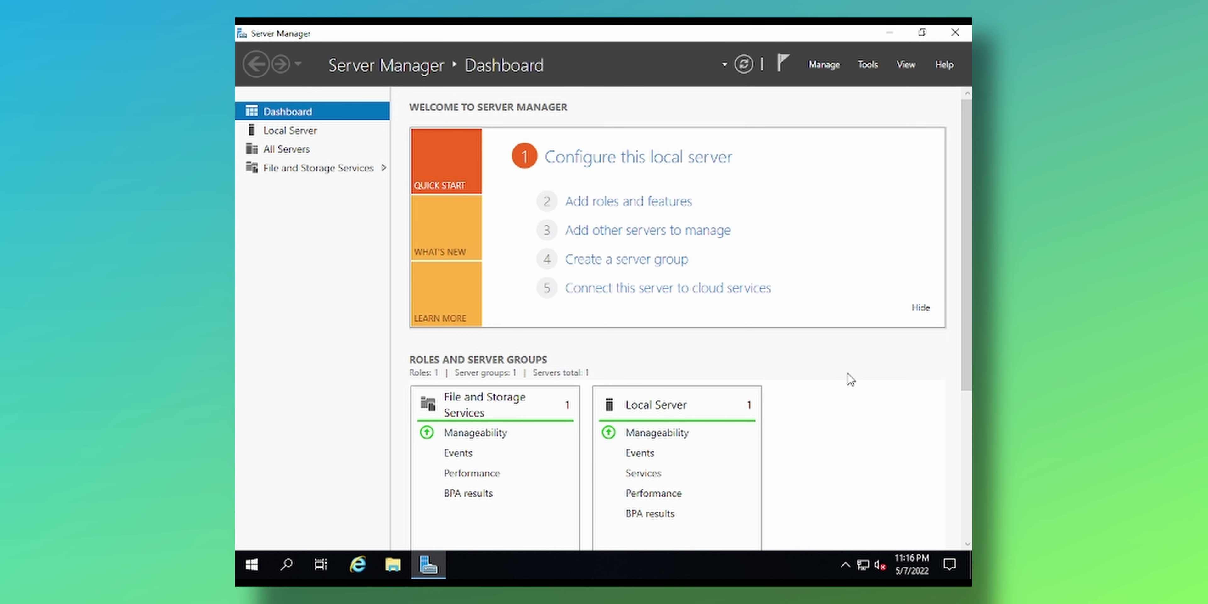
click(655, 209)
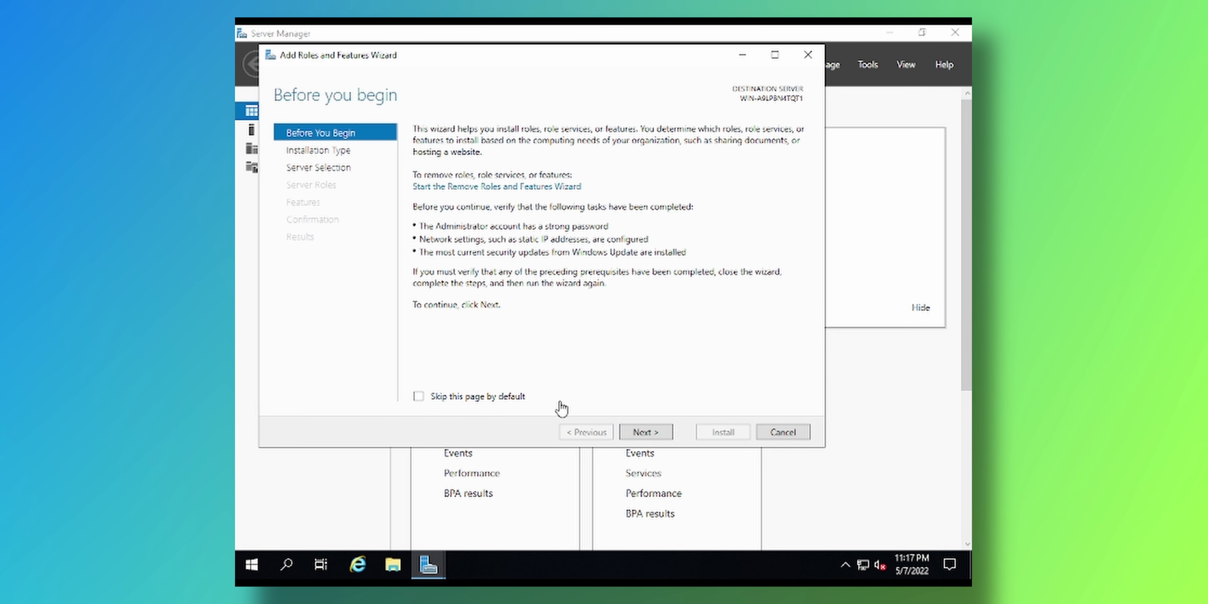
click(656, 434)
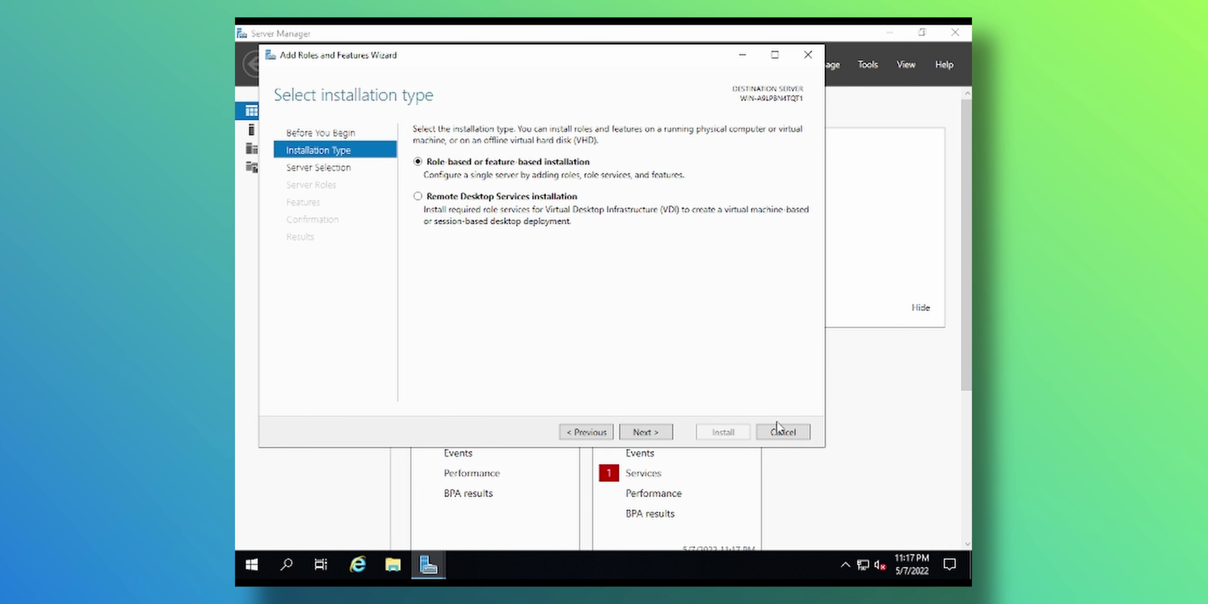
click(785, 430)
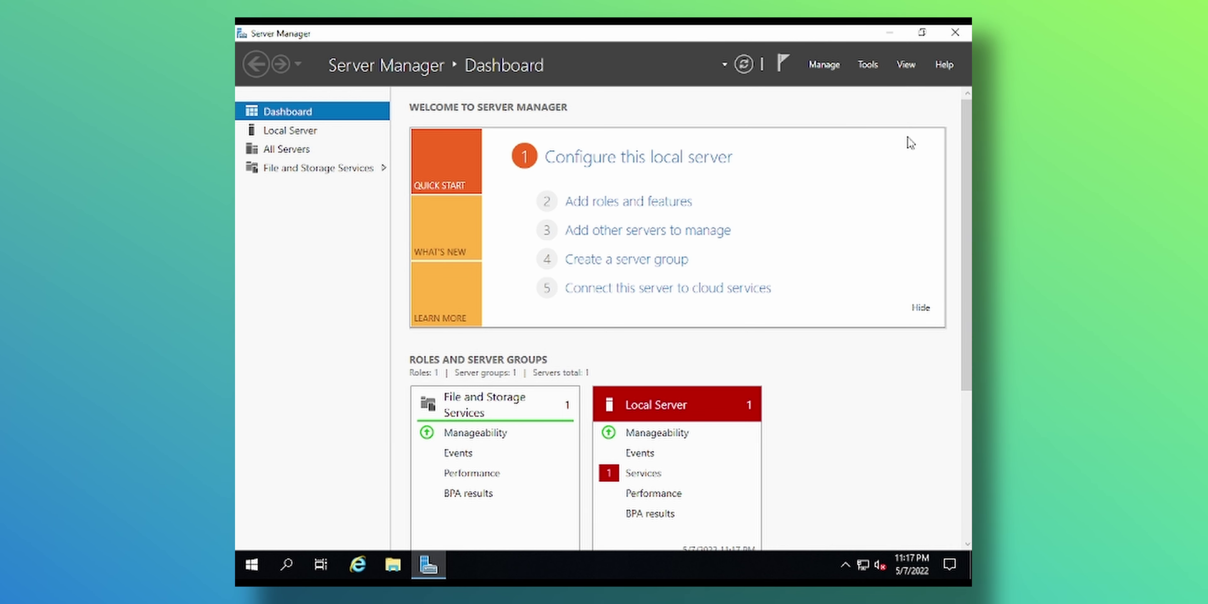
click(948, 39)
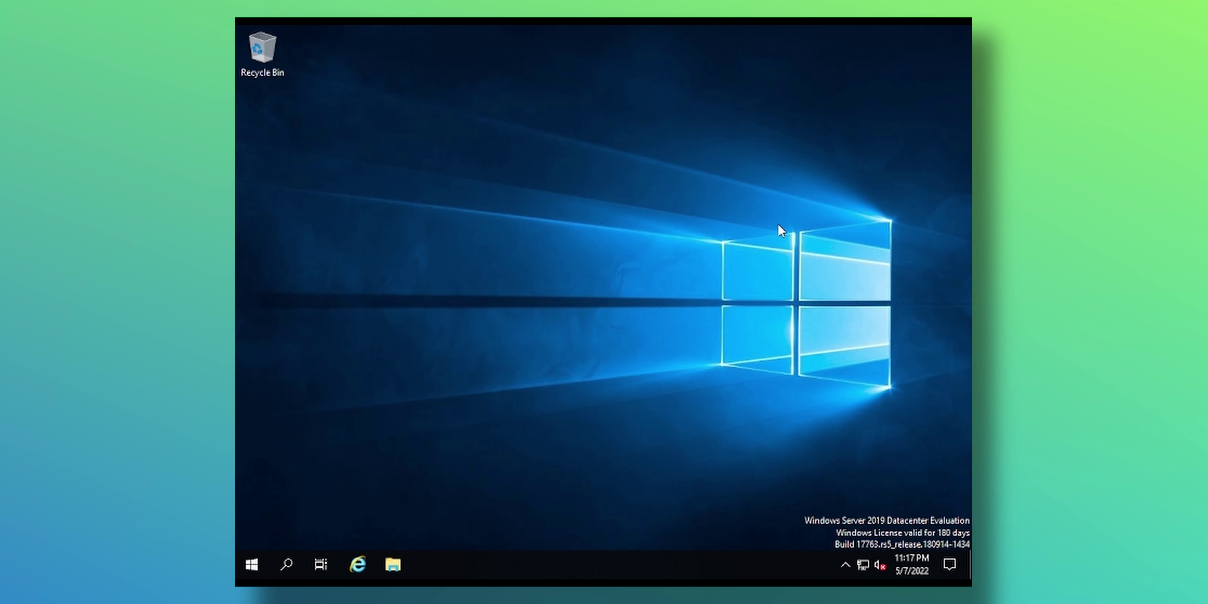